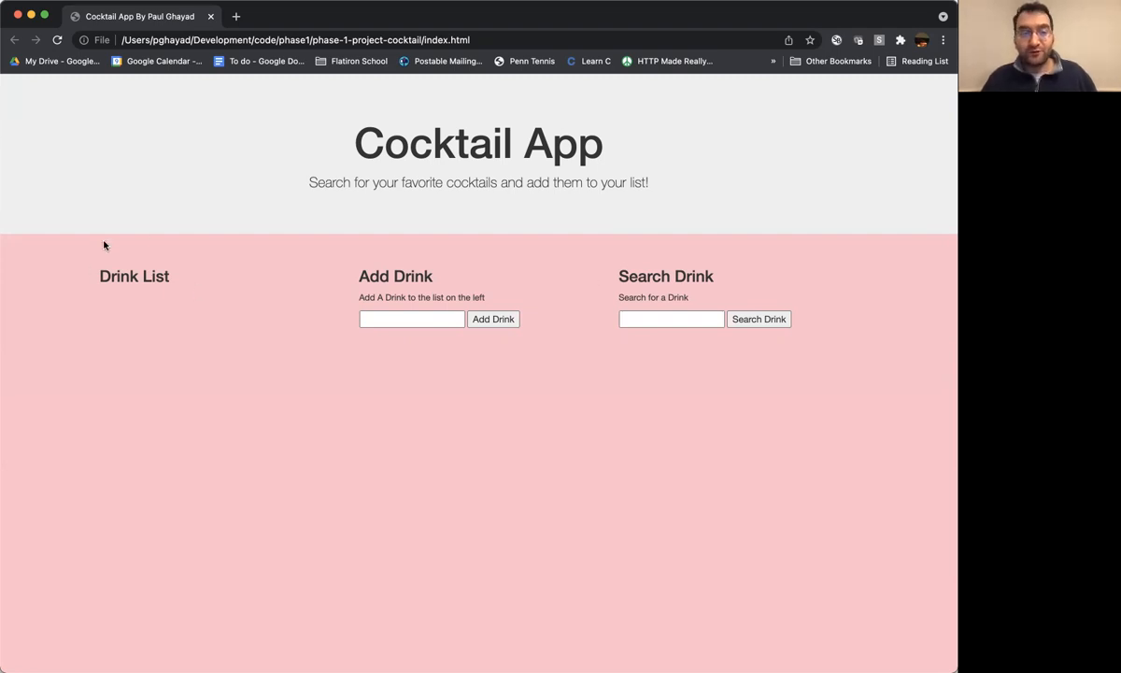
Step: Search for 'margarita' using the earlier search suggestion to list margarita cocktails
click(644, 319)
key(Down)
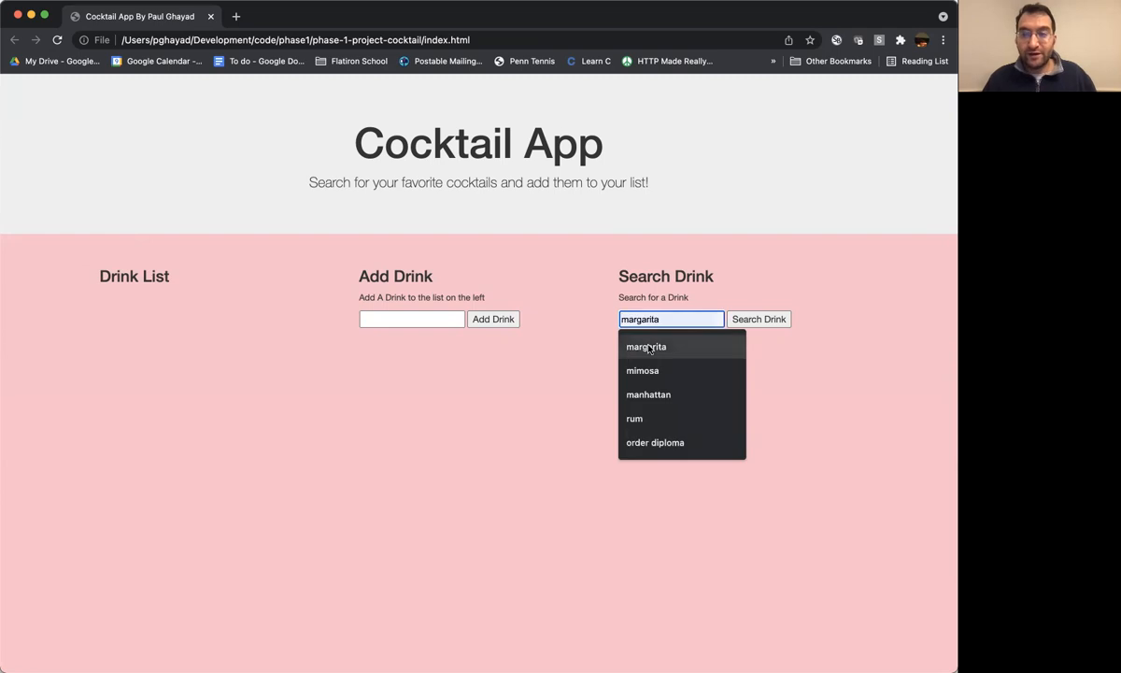
key(Return)
click(759, 319)
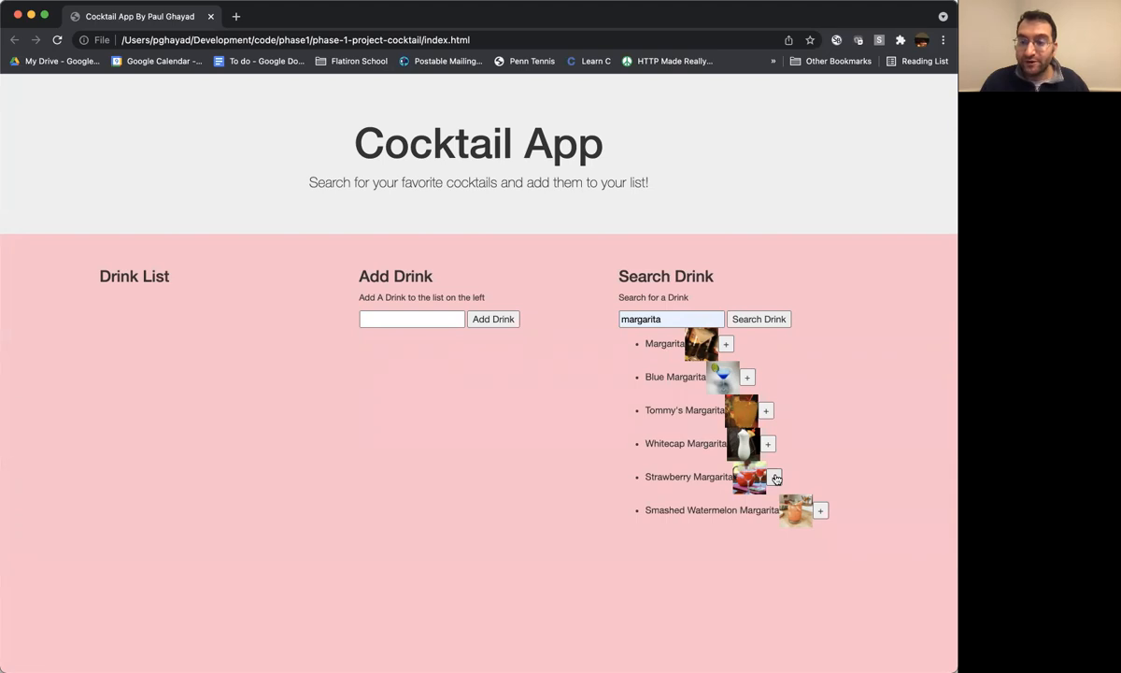
Step: Add Strawberry Margarita as a card, review its ingredients and instructions, and give it one like
click(776, 477)
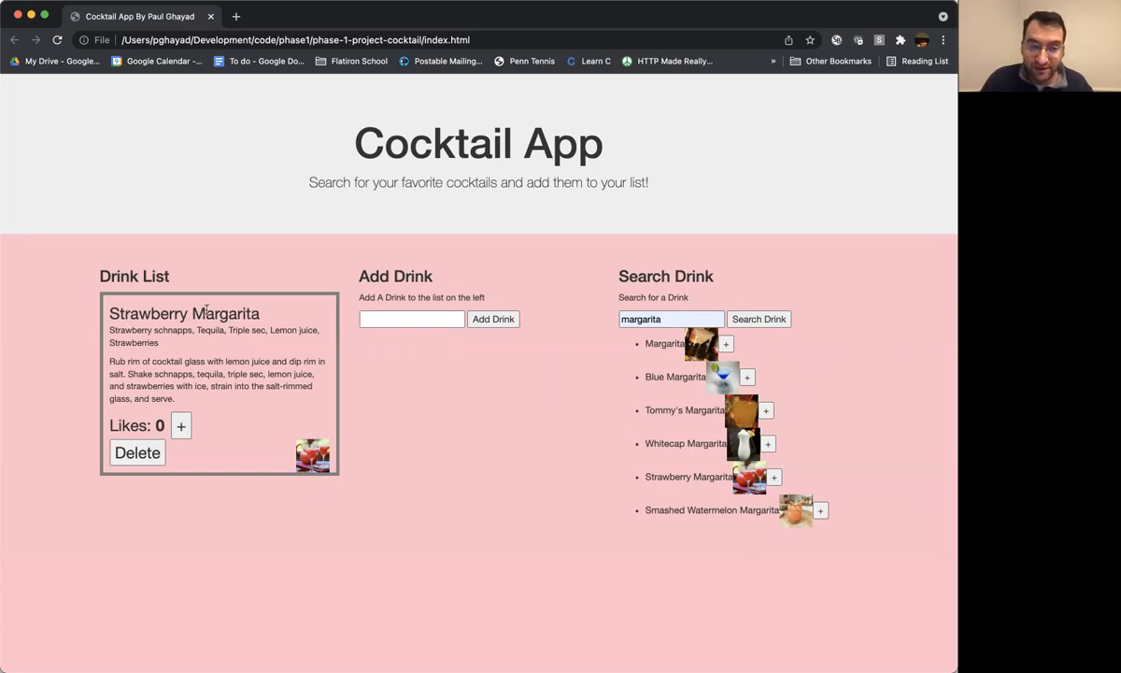
triple_click(156, 348)
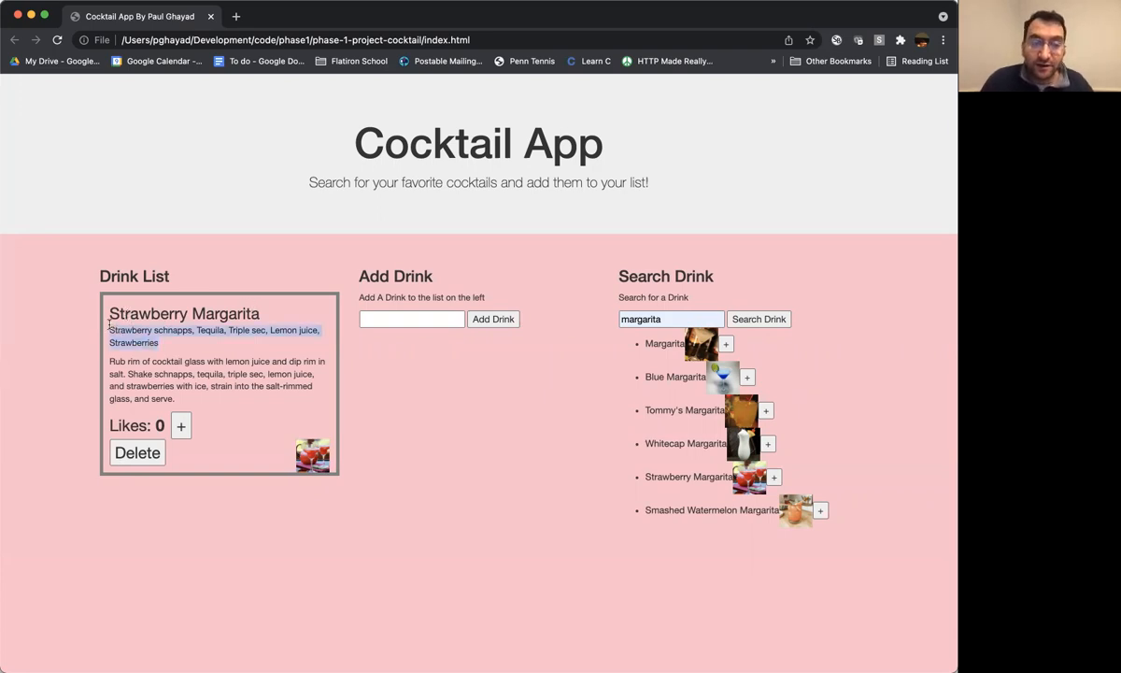
mouse_move(110, 361)
mouse_down()
mouse_move(183, 400)
mouse_move(112, 314)
mouse_up()
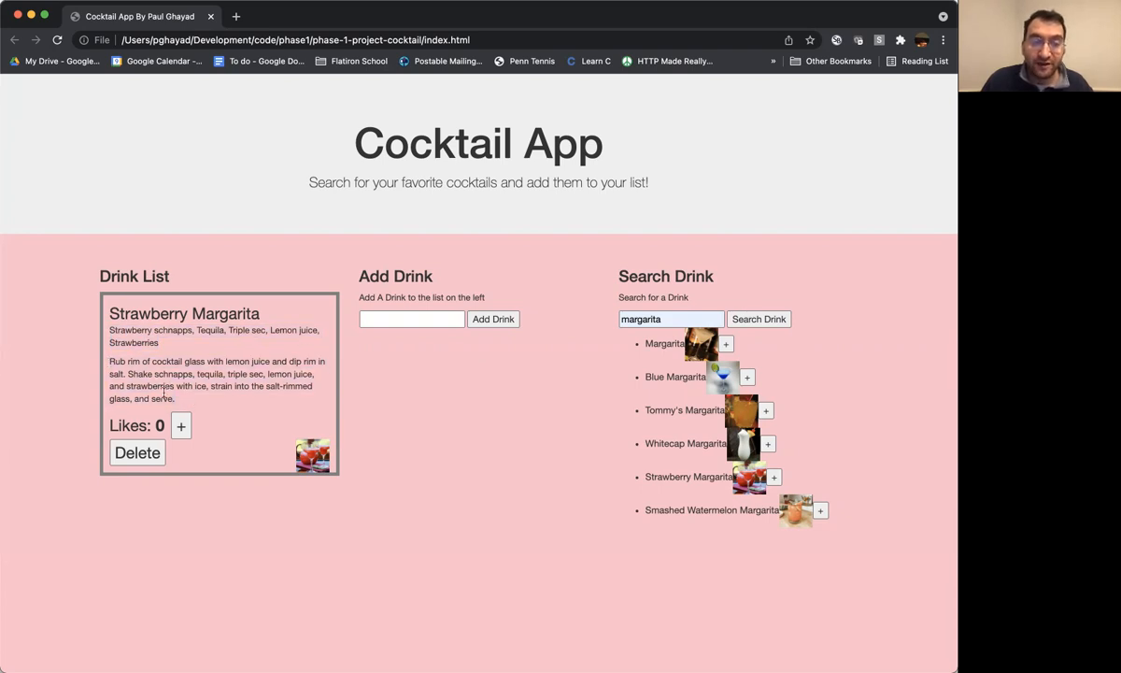
click(192, 361)
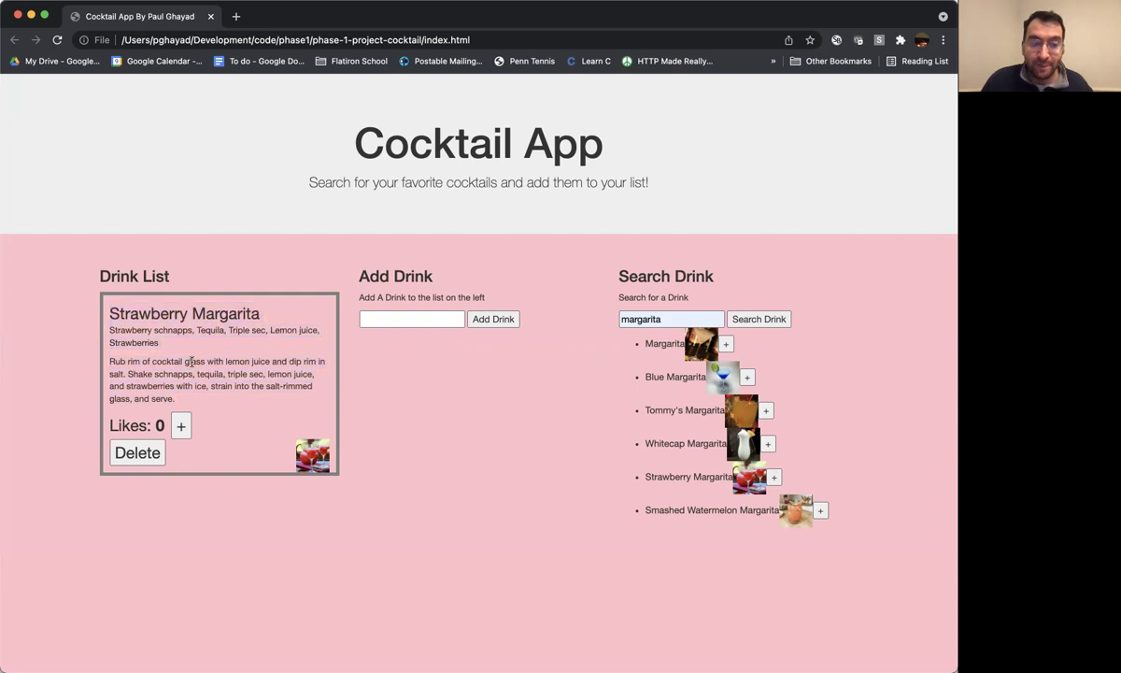
click(183, 426)
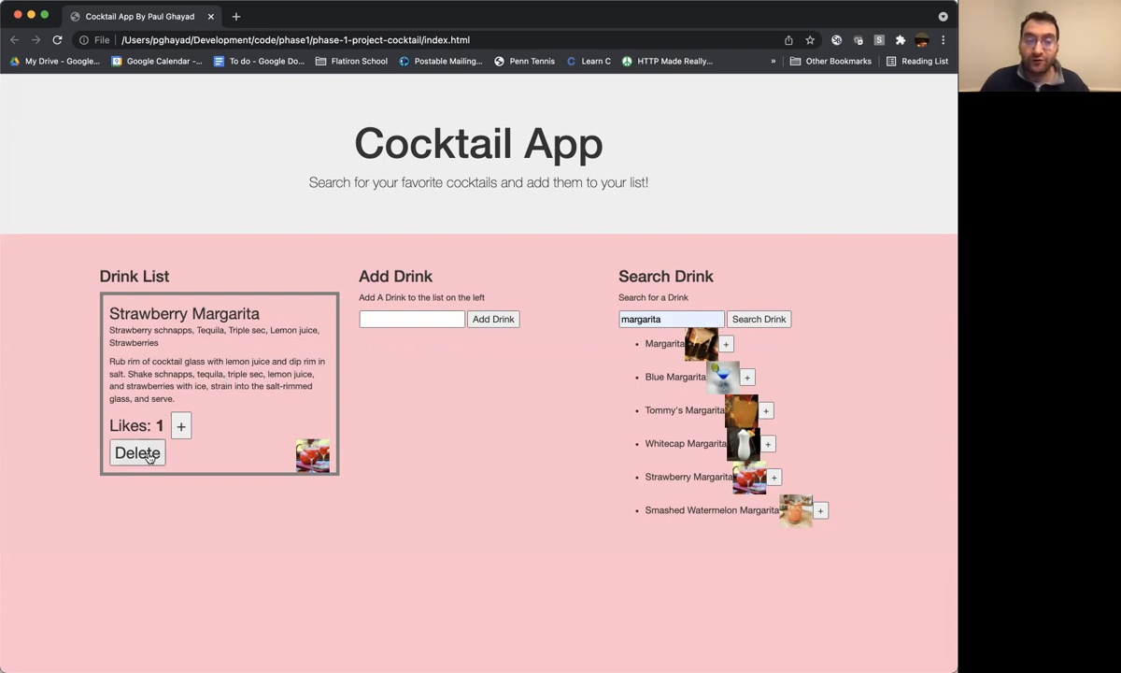
Step: Add a custom white russian card, give it three likes, and reload to confirm both cards persist
click(405, 321)
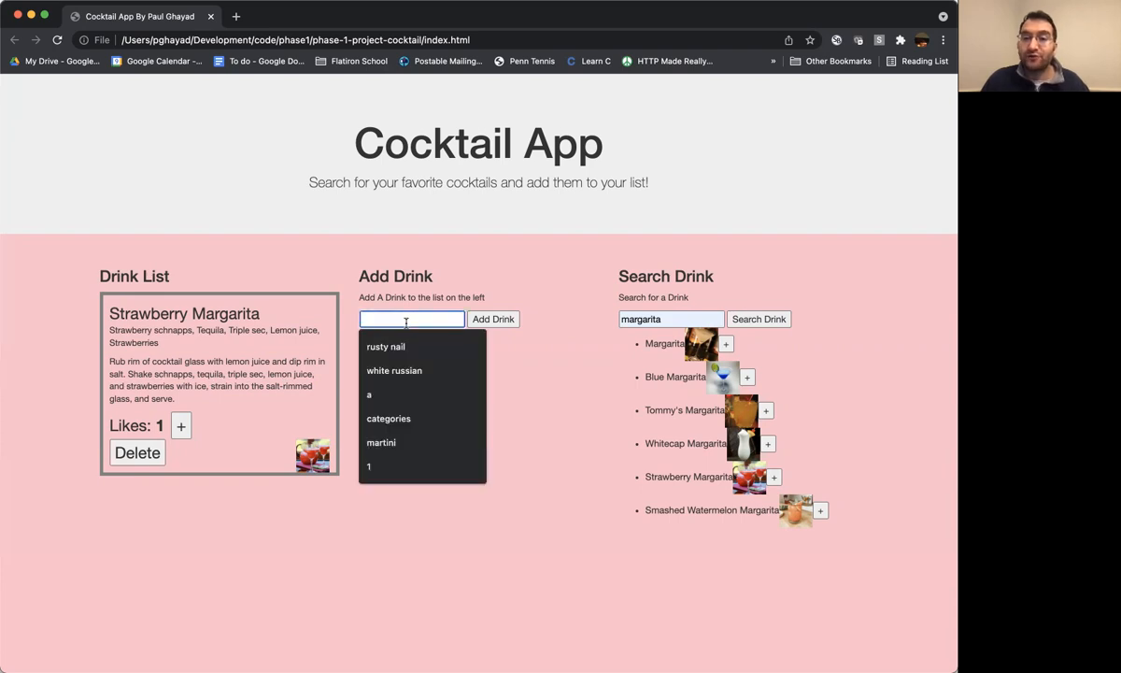
click(395, 370)
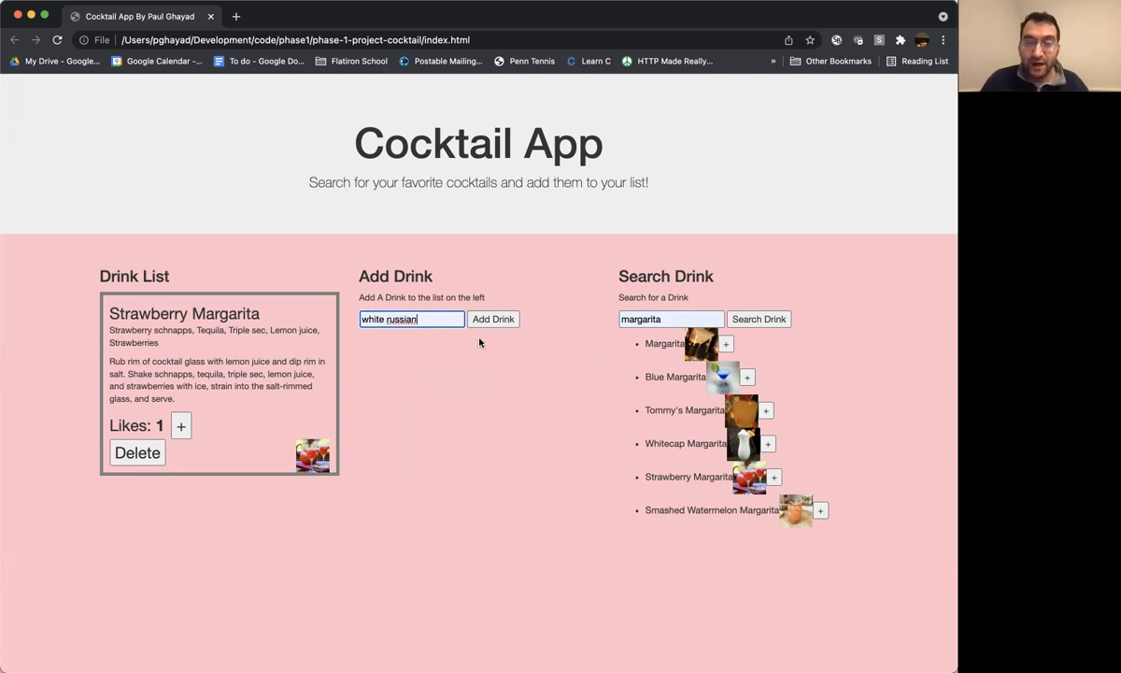
click(483, 323)
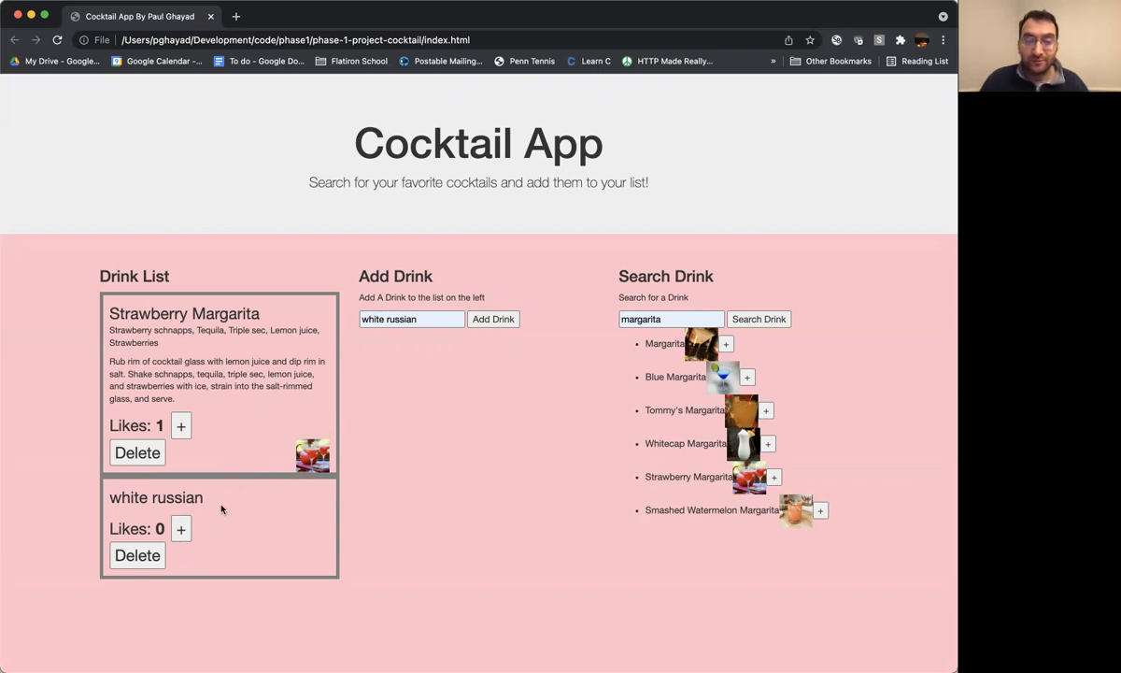
click(181, 529)
click(181, 529)
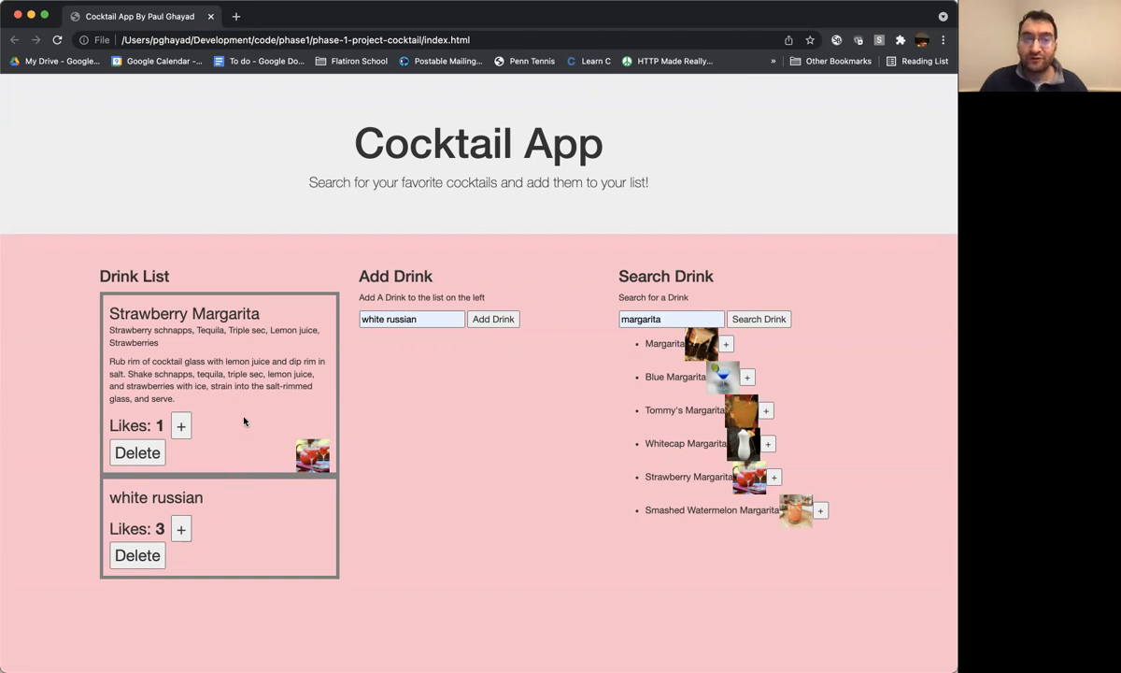
click(57, 40)
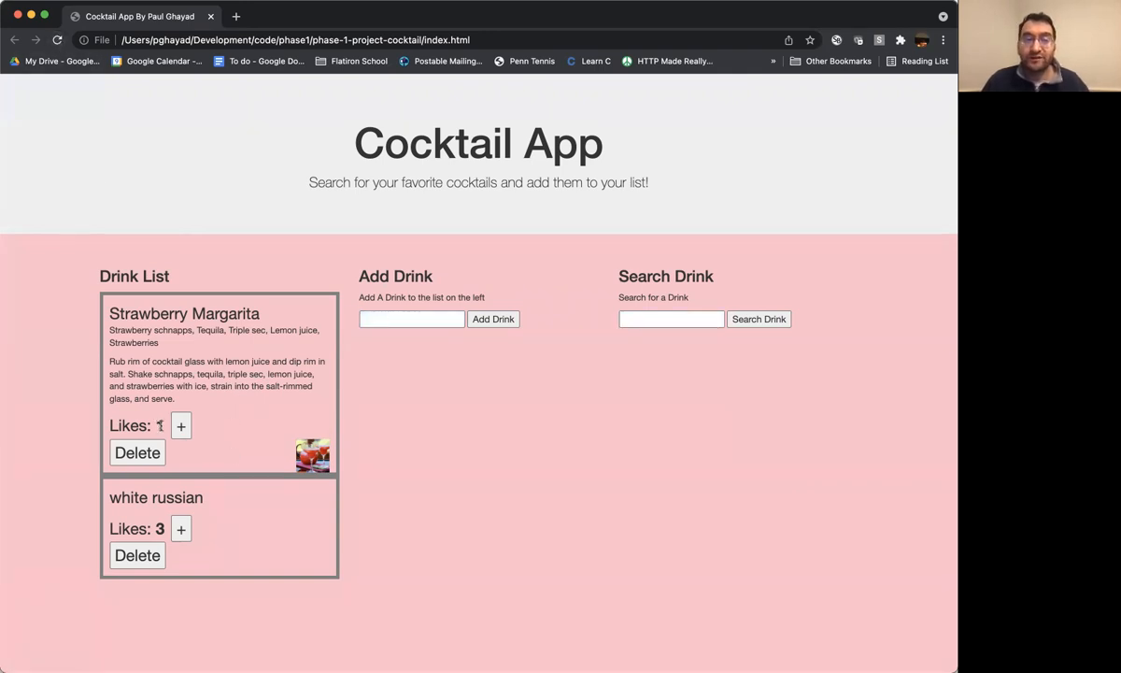
Step: Search for 'rum' cocktails and add Rum Screwdriver to the drink list
click(671, 318)
text(rum)
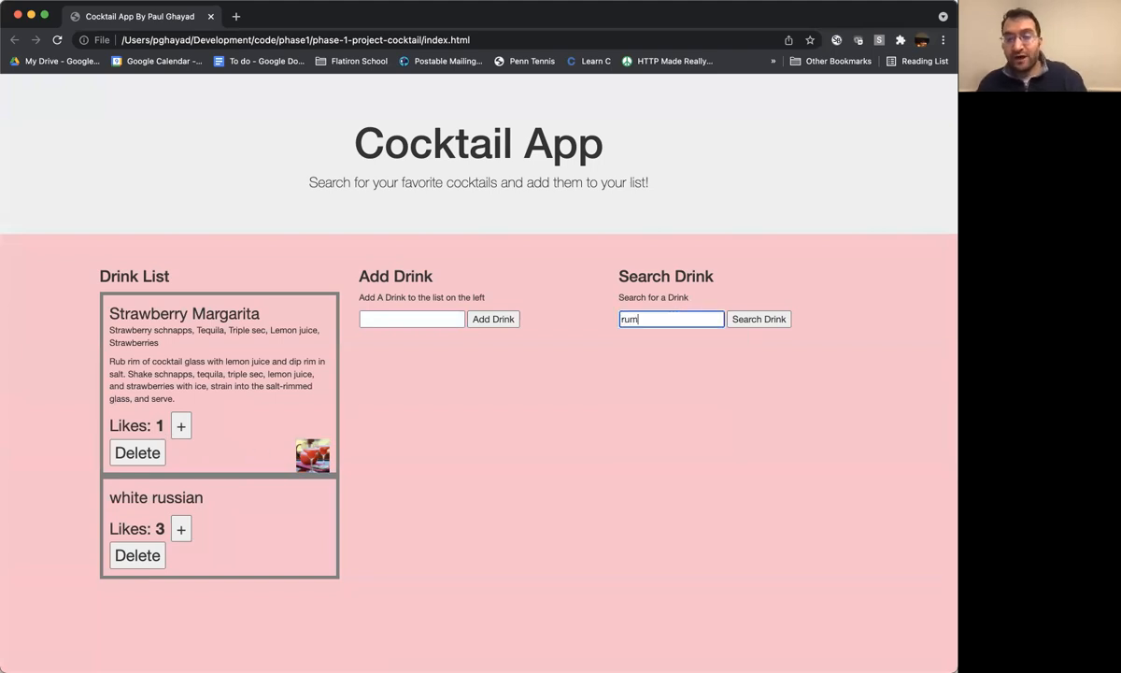
key(Return)
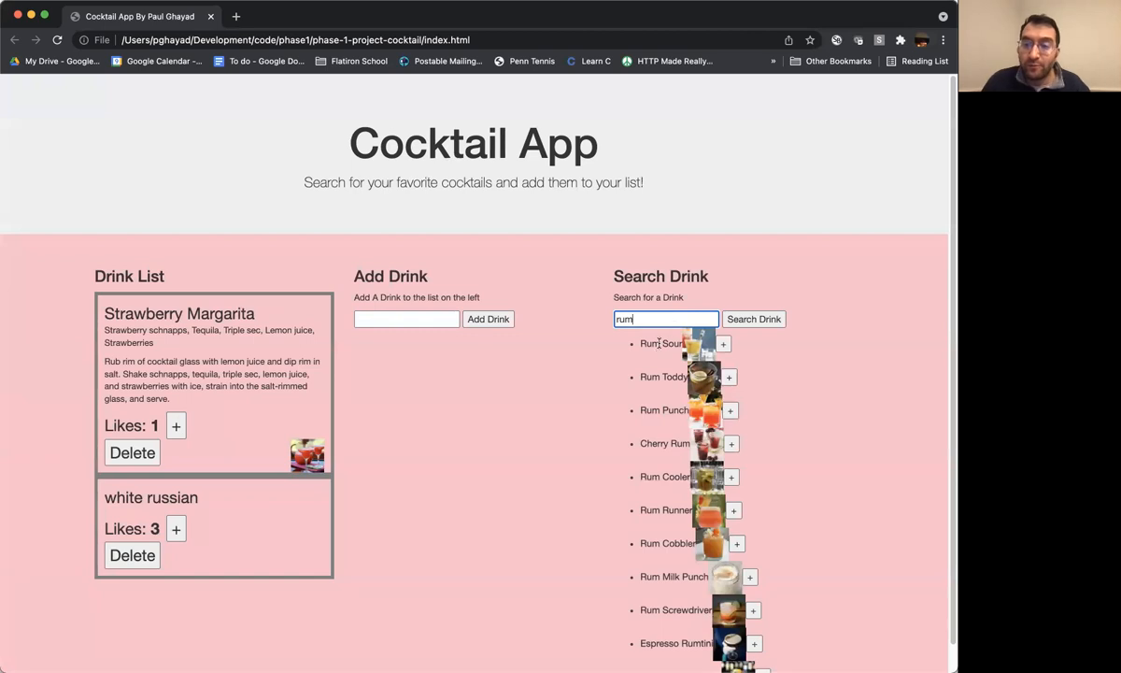
scroll(657, 344, down, 1)
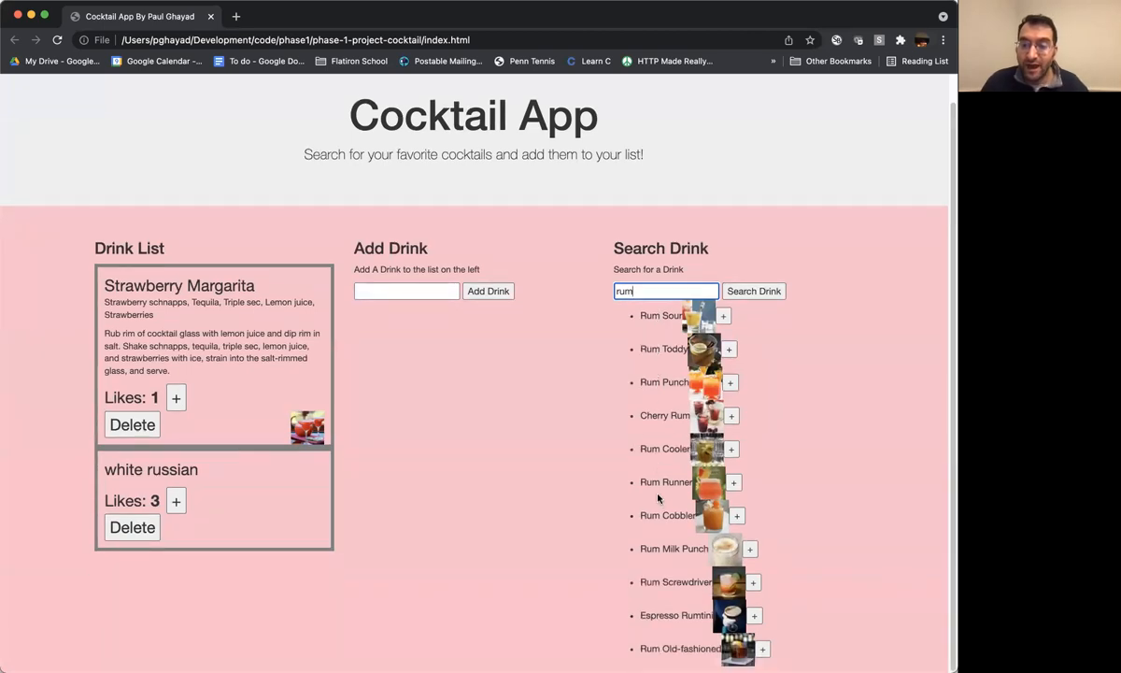
click(754, 586)
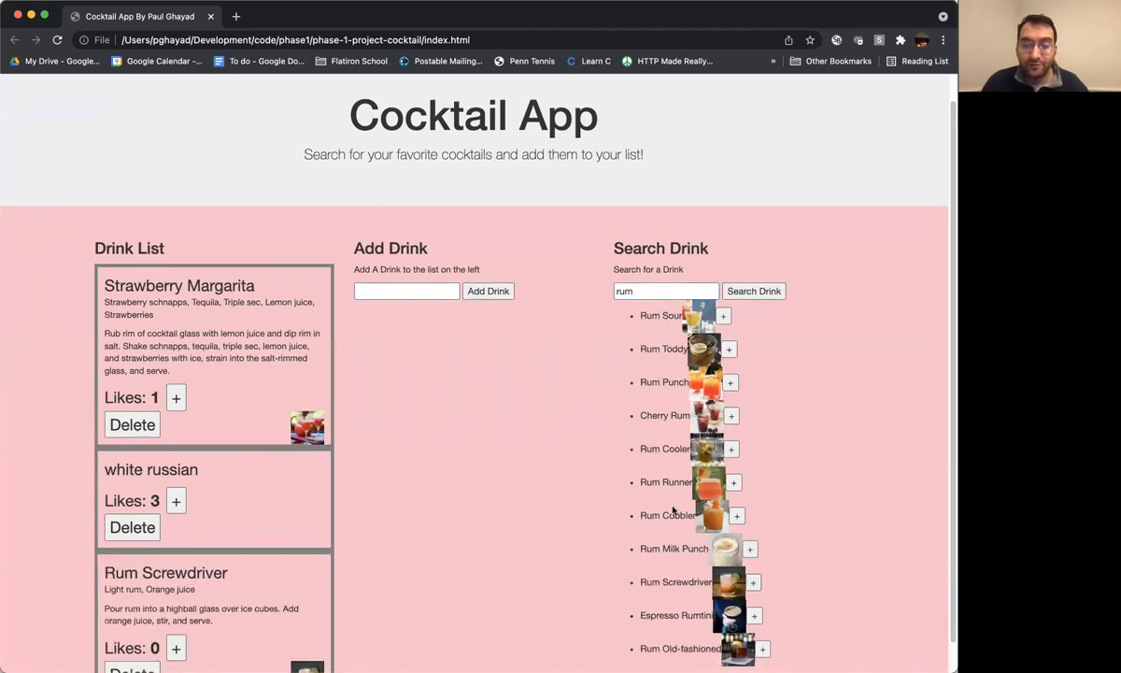
scroll(454, 336, down, 1)
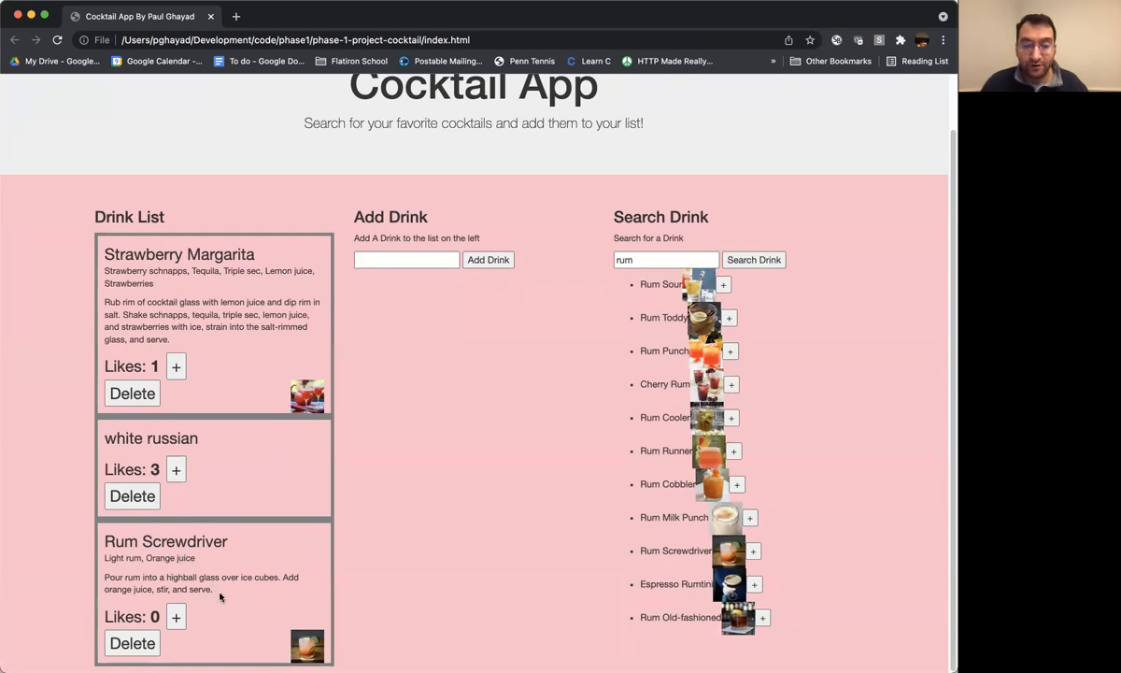
Step: Like Rum Screwdriver up to four, then delete the Strawberry Margarita, white russian and Rum Screwdriver cards
click(175, 617)
click(176, 617)
click(176, 616)
click(175, 617)
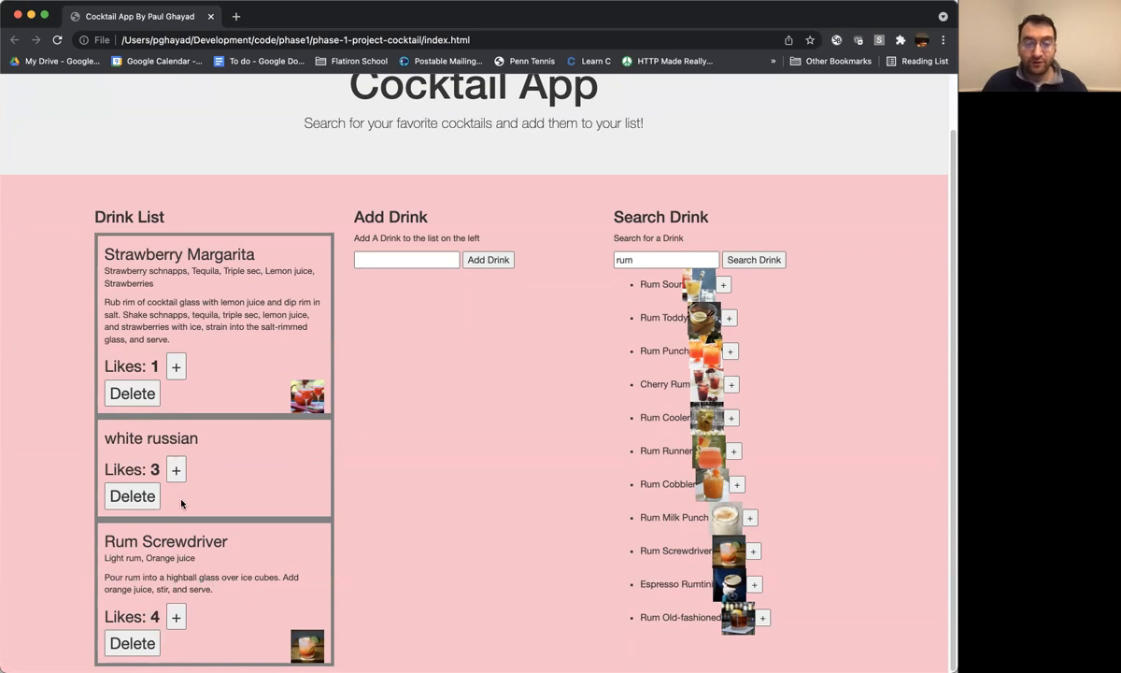
click(138, 393)
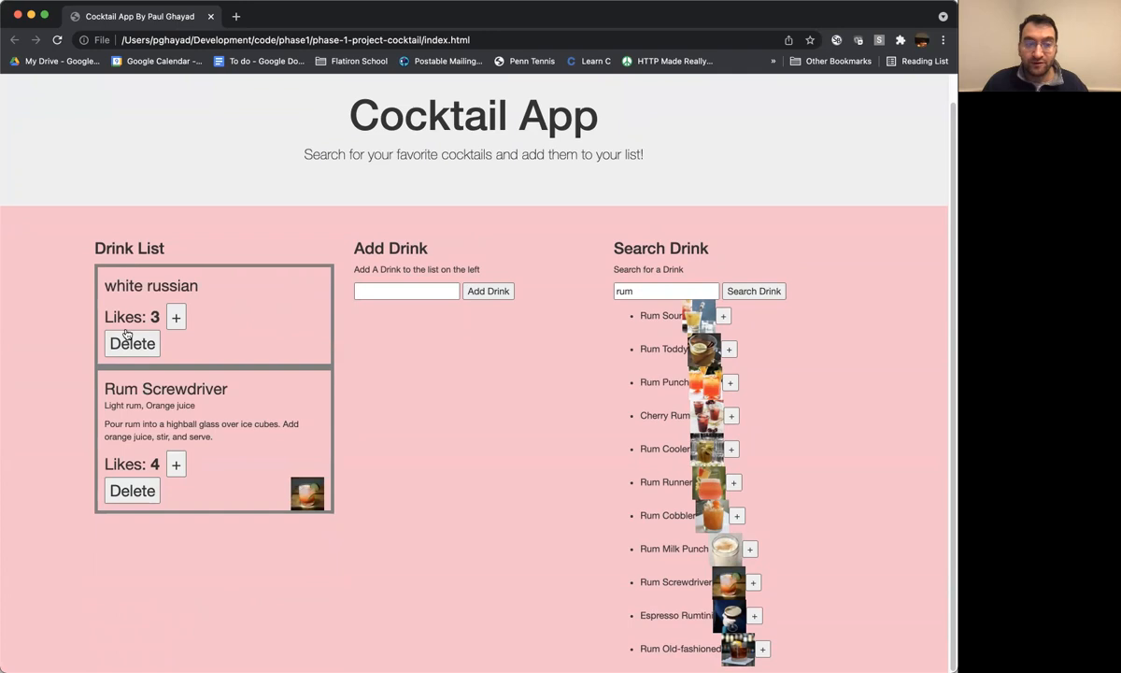
click(132, 343)
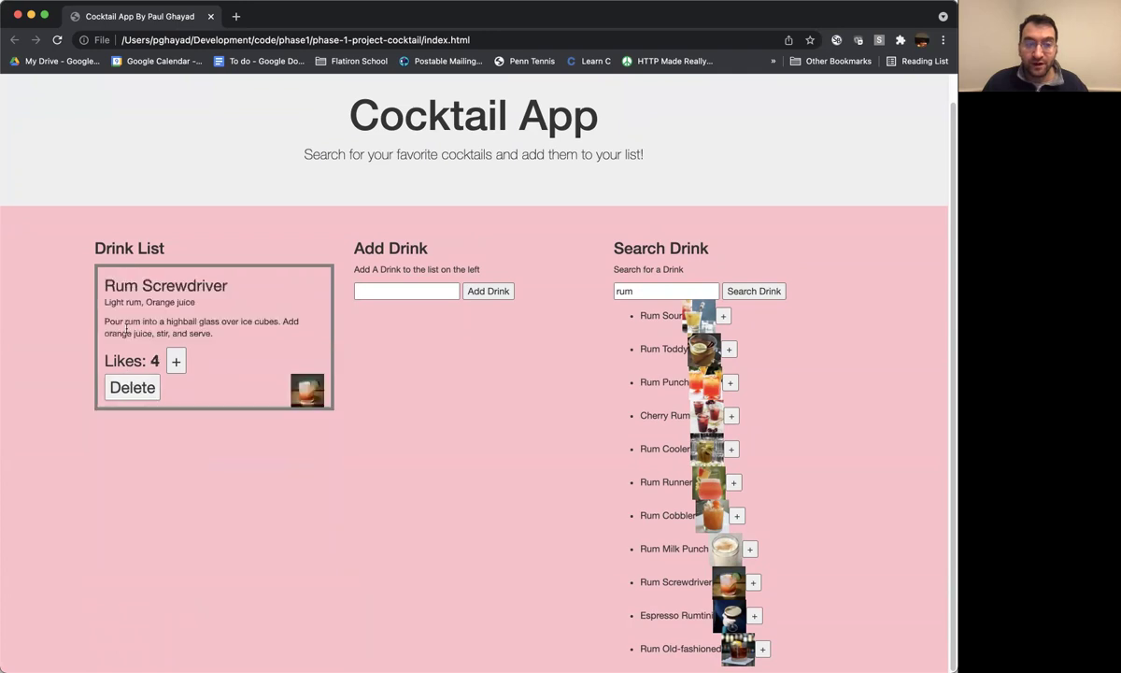
click(132, 387)
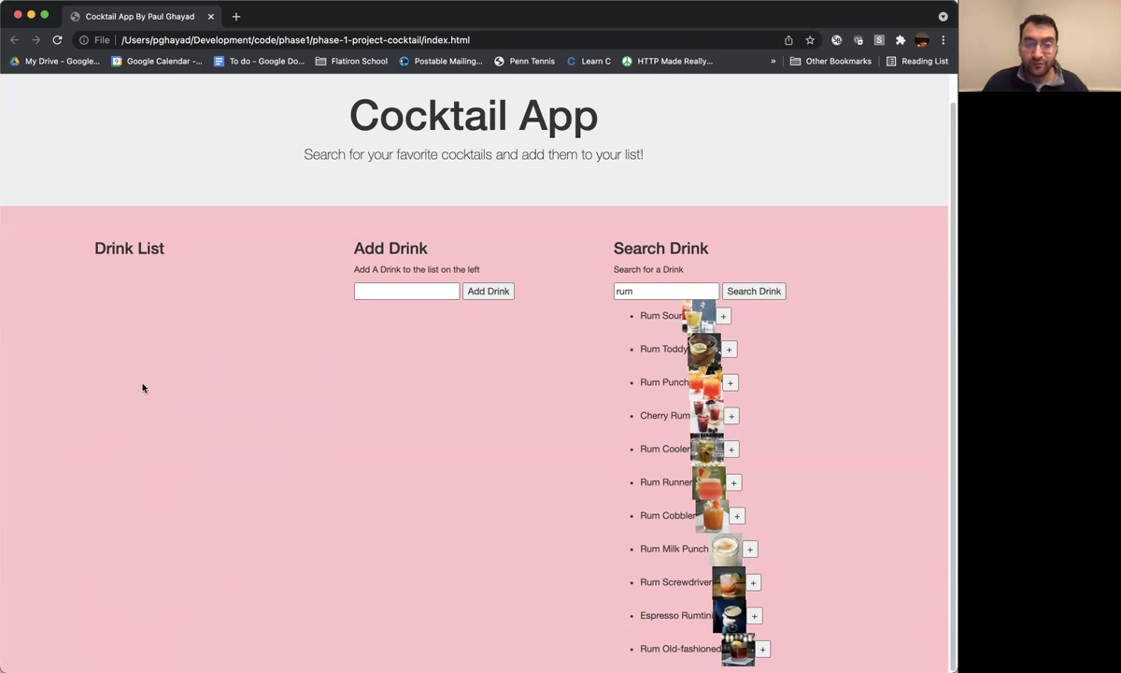
Step: Add Rum Punch from the rum results as the only card, with zero likes
click(729, 382)
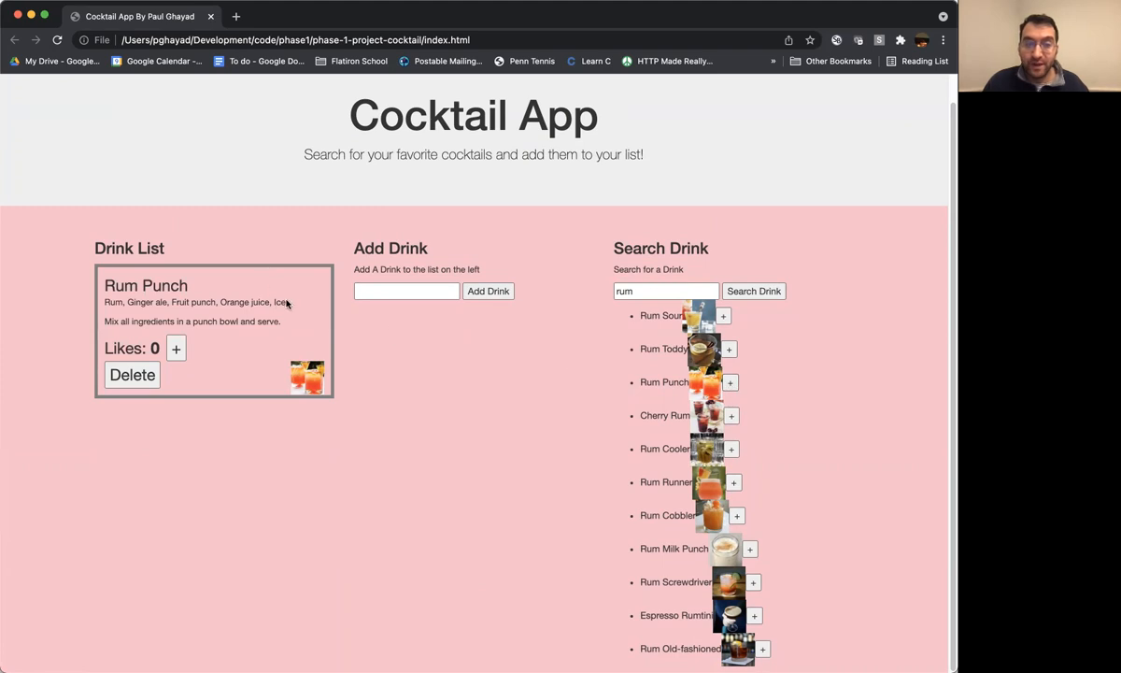